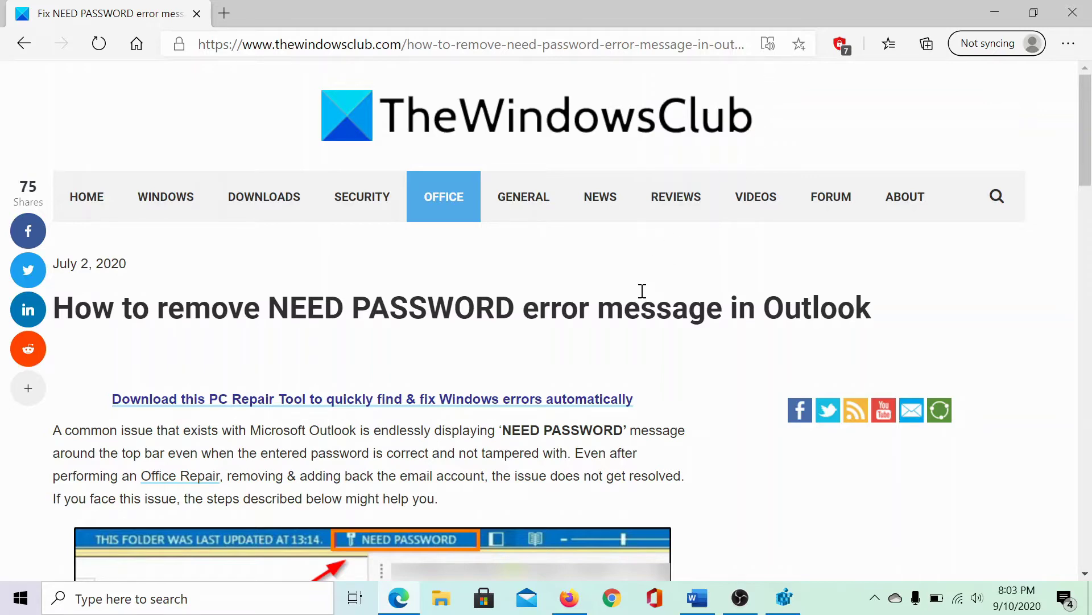
scroll(642, 301, "down", 2)
scroll(642, 302, "down", 1)
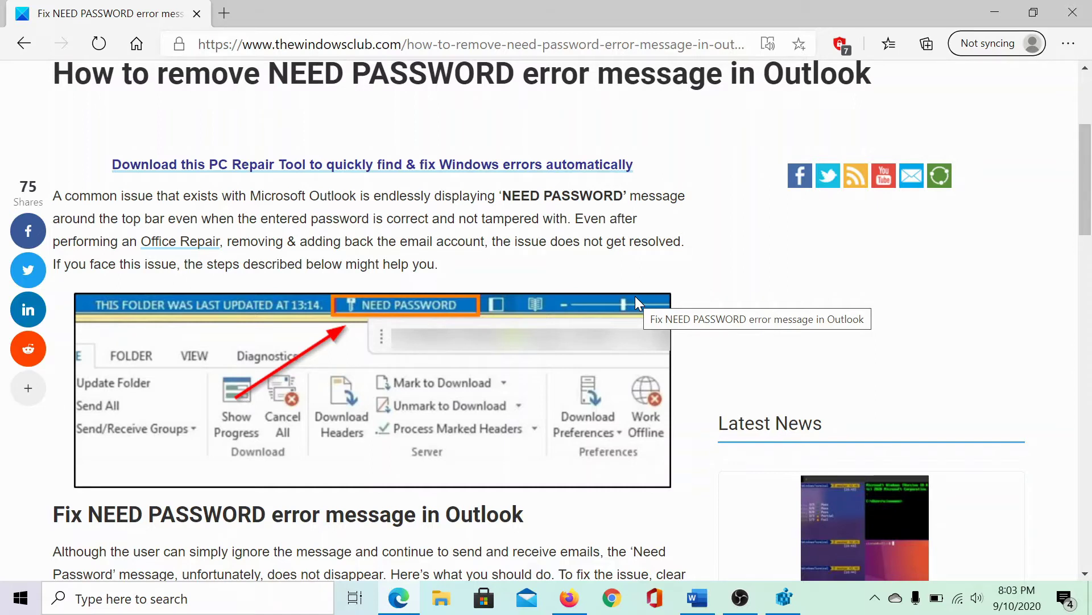
scroll(635, 297, "down", 3)
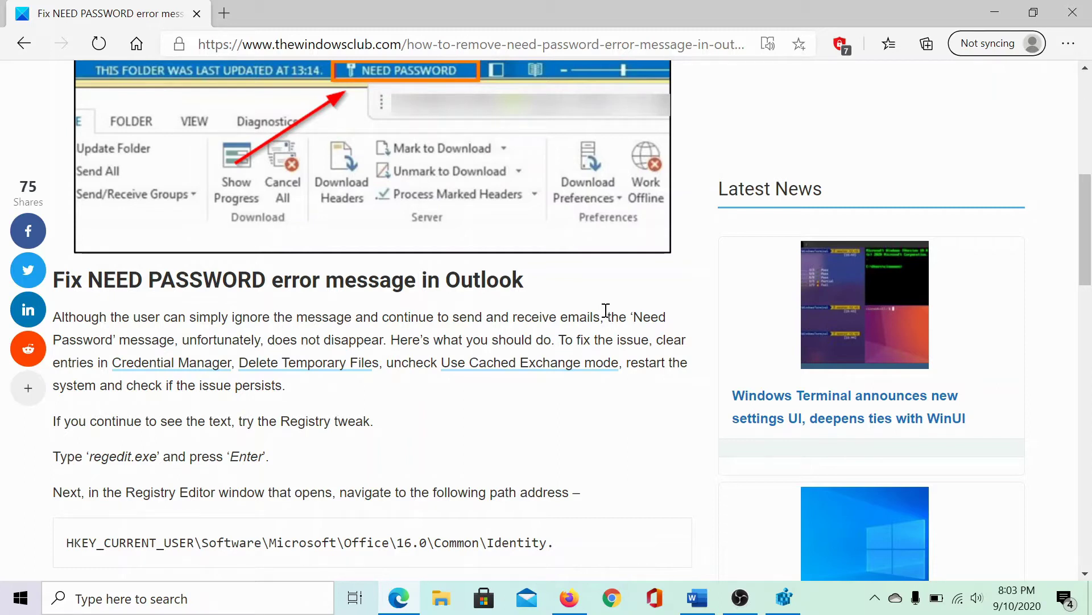
- Highlight and then clear the Credential Manager step text while reading the article's fix section
left_click_drag(657, 341, 243, 362)
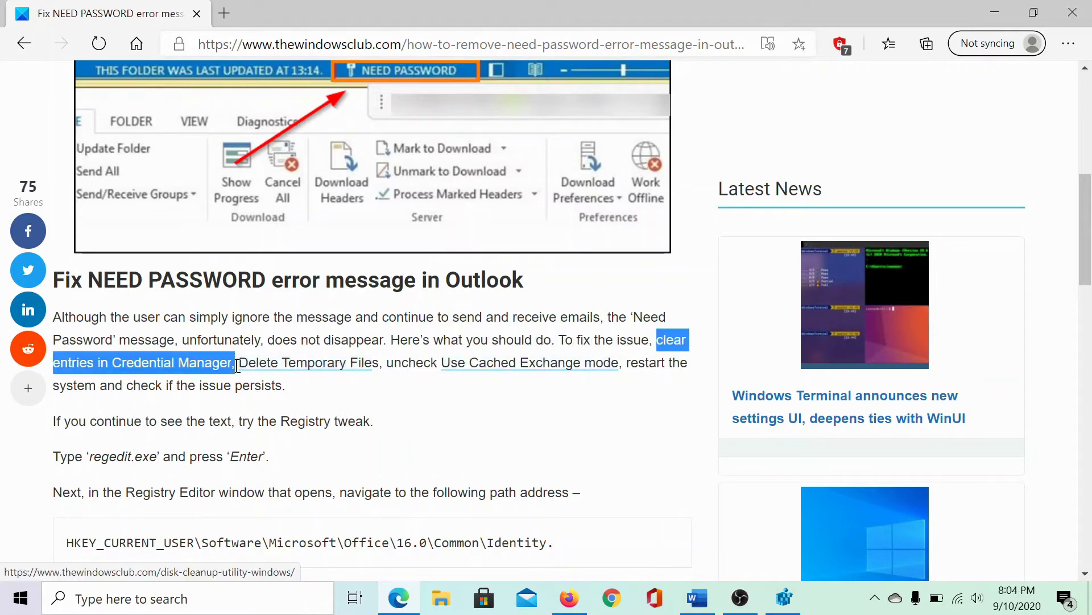
left_click(293, 324)
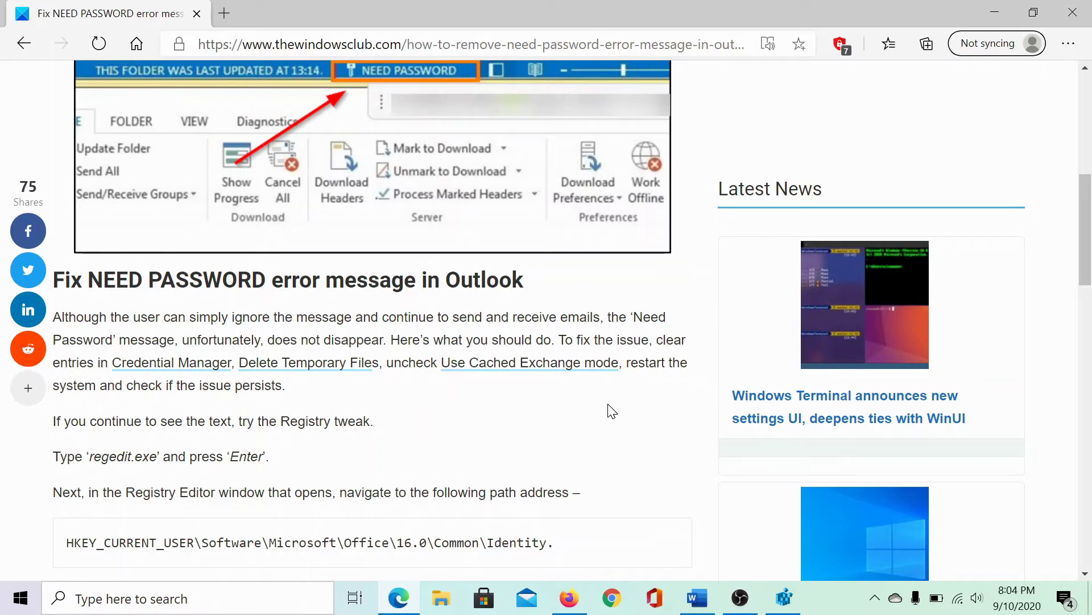
scroll(611, 410, "down", 1)
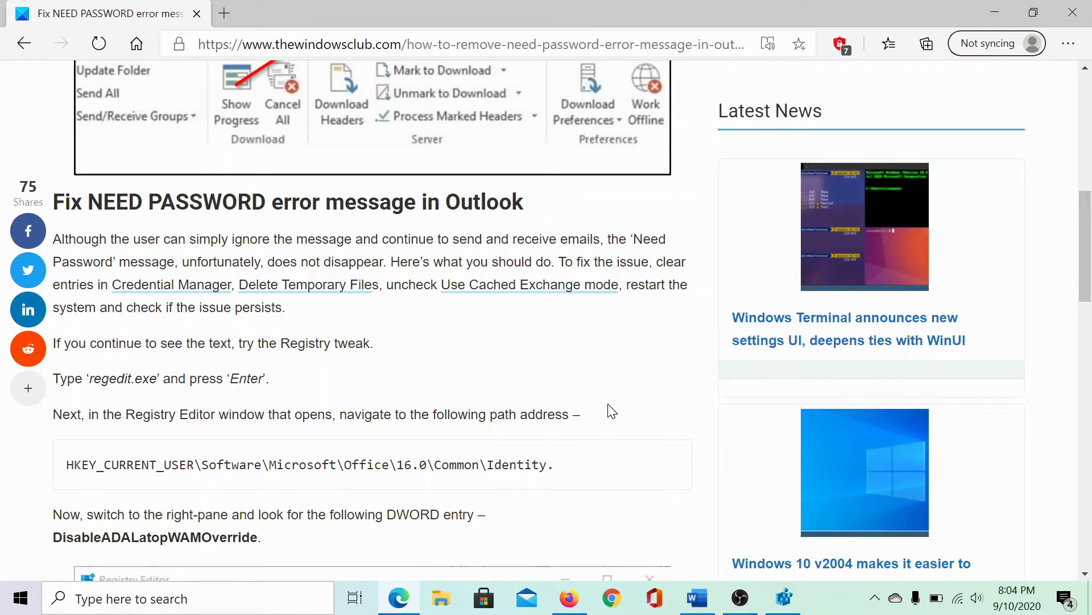
- Launch Registry Editor by running 'regedit' from the Win+R Run dialog
key("super+r")
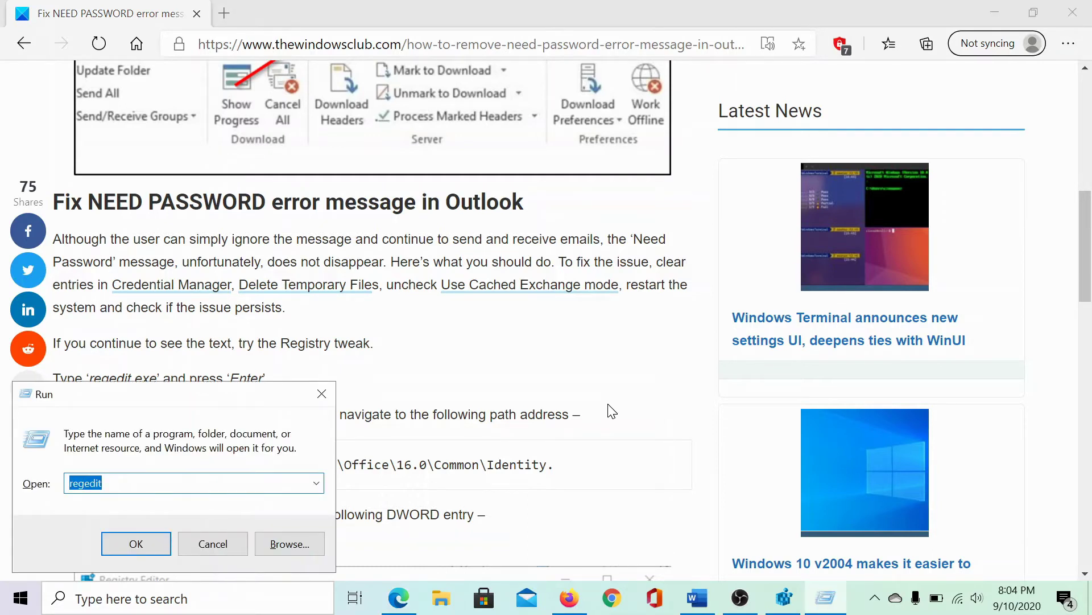
left_click(152, 487)
left_click(321, 396)
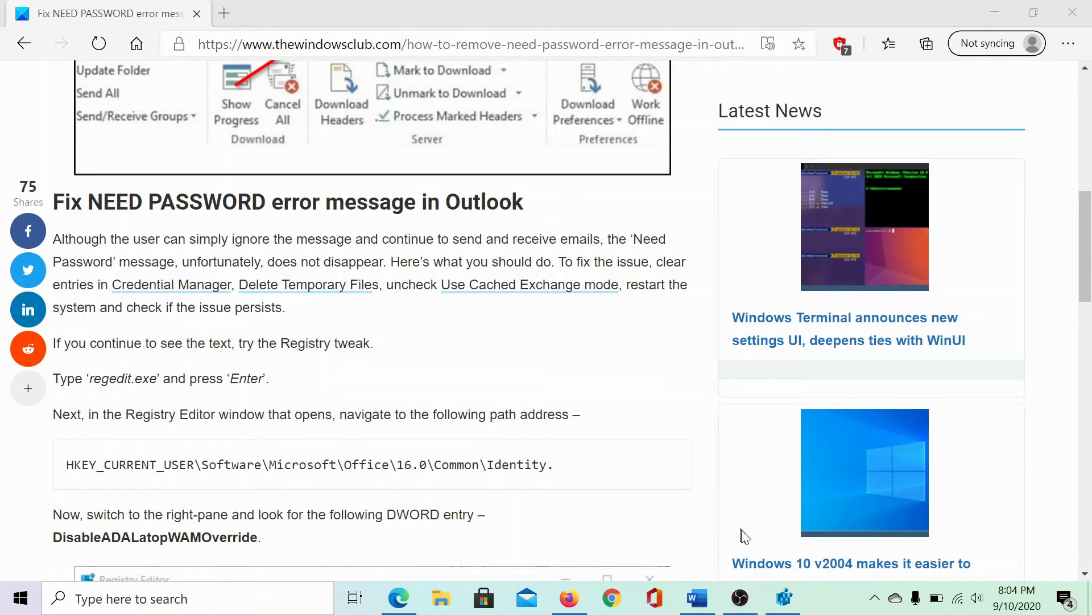
- Bring Registry Editor forward and expand HKEY_CURRENT_USER, Microsoft and Office
left_click(787, 599)
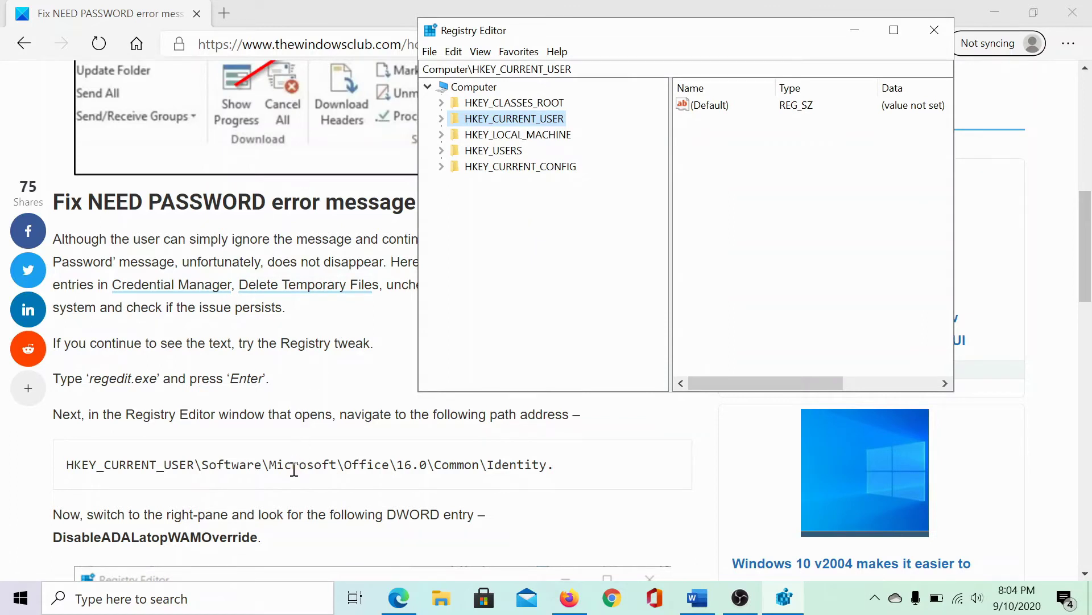
left_click(442, 121)
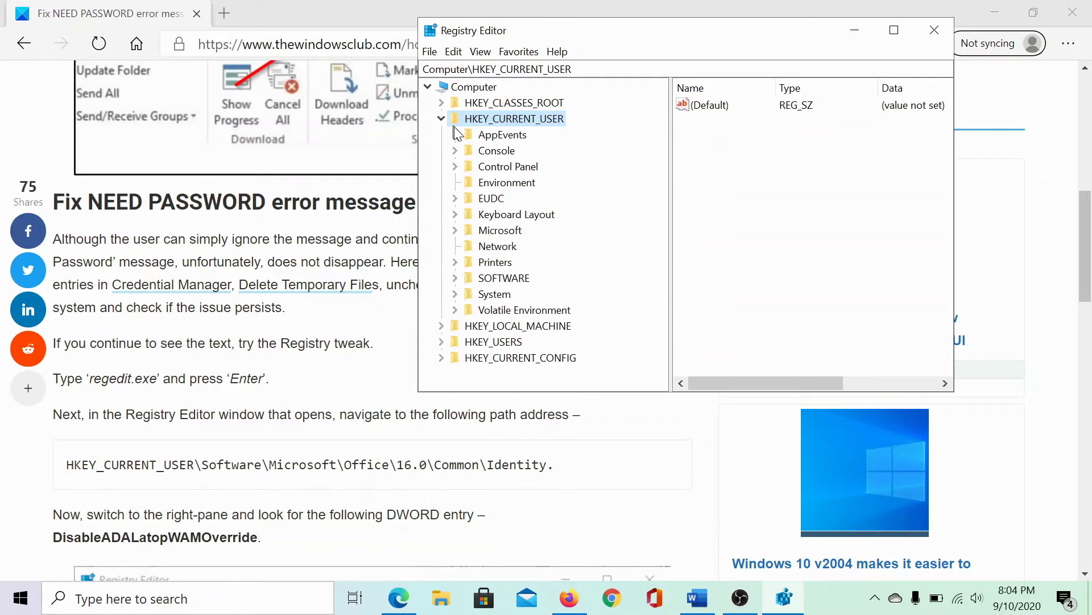
left_click(455, 279)
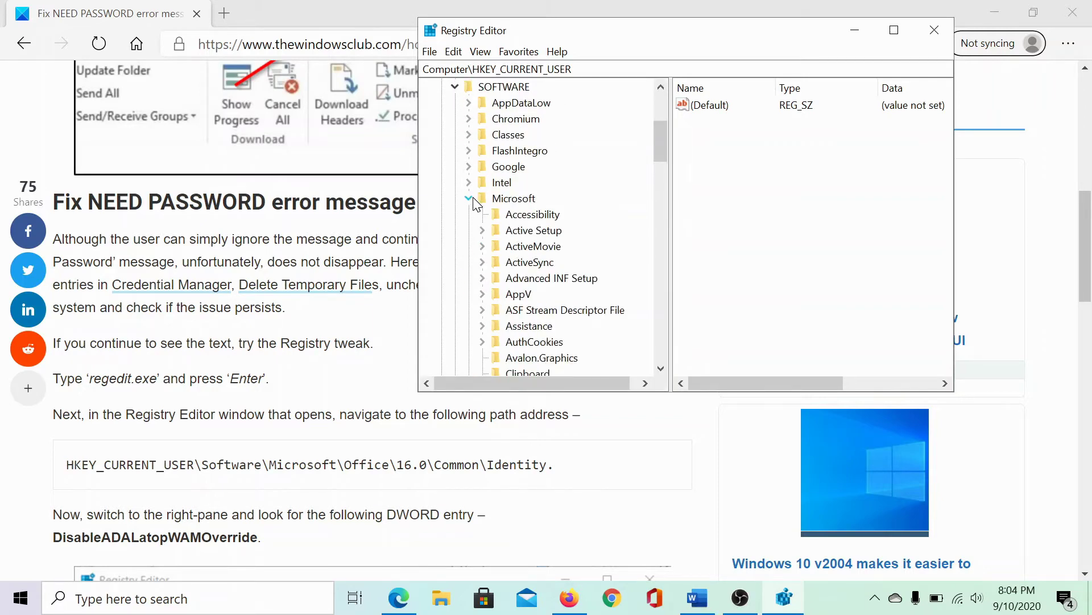
scroll(515, 227, "down", 2)
scroll(517, 239, "down", 2)
scroll(519, 252, "down", 1)
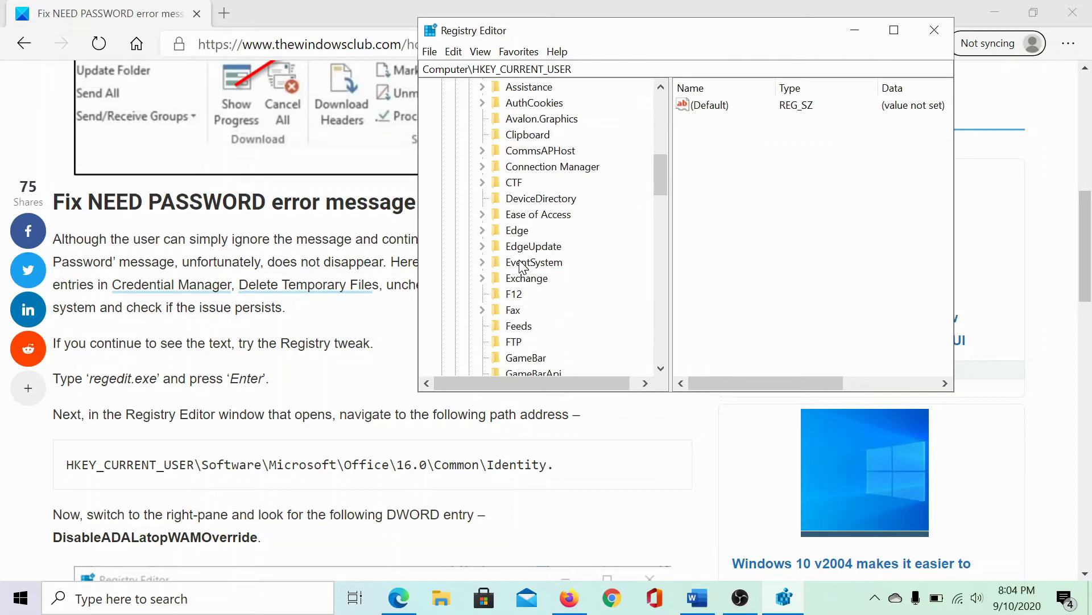
scroll(522, 267, "down", 2)
scroll(523, 267, "down", 1)
scroll(523, 267, "down", 2)
scroll(522, 267, "down", 3)
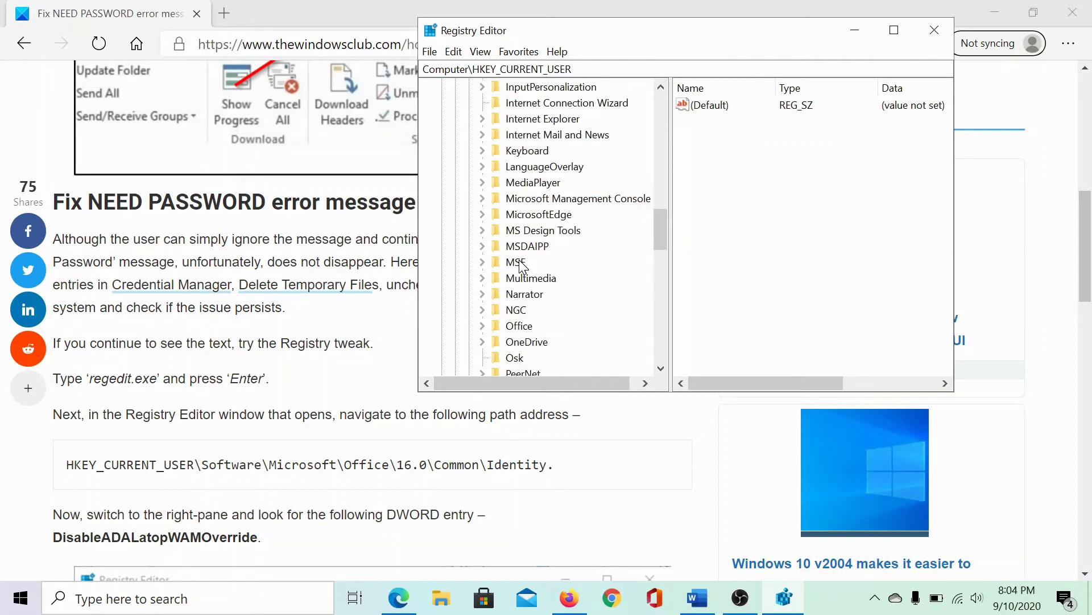
left_click(482, 325)
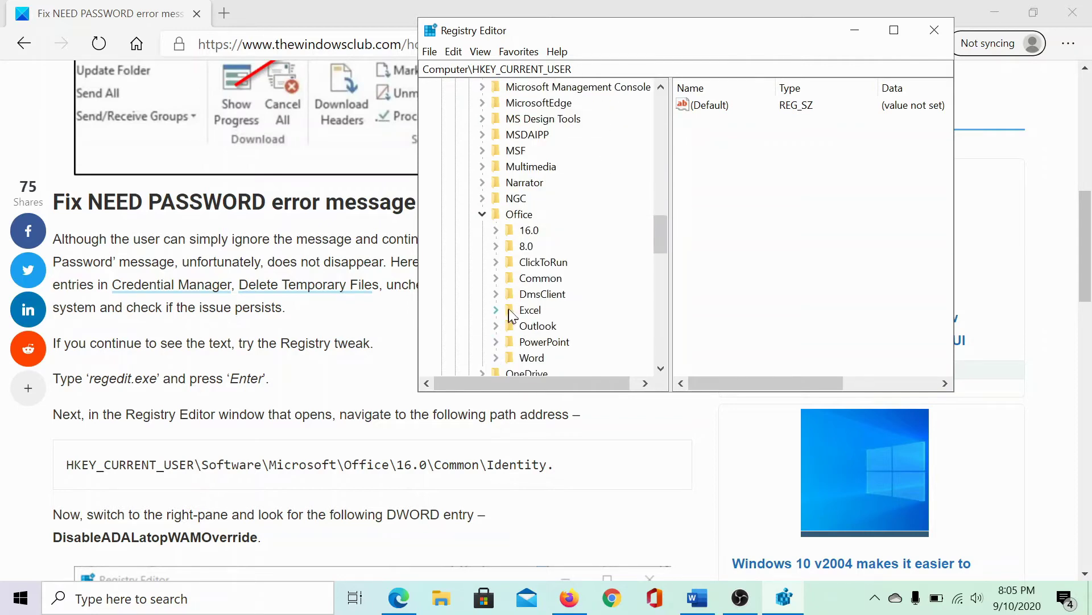
- Expand 16.0 and Common, then select Identity to list its values
left_click(496, 231)
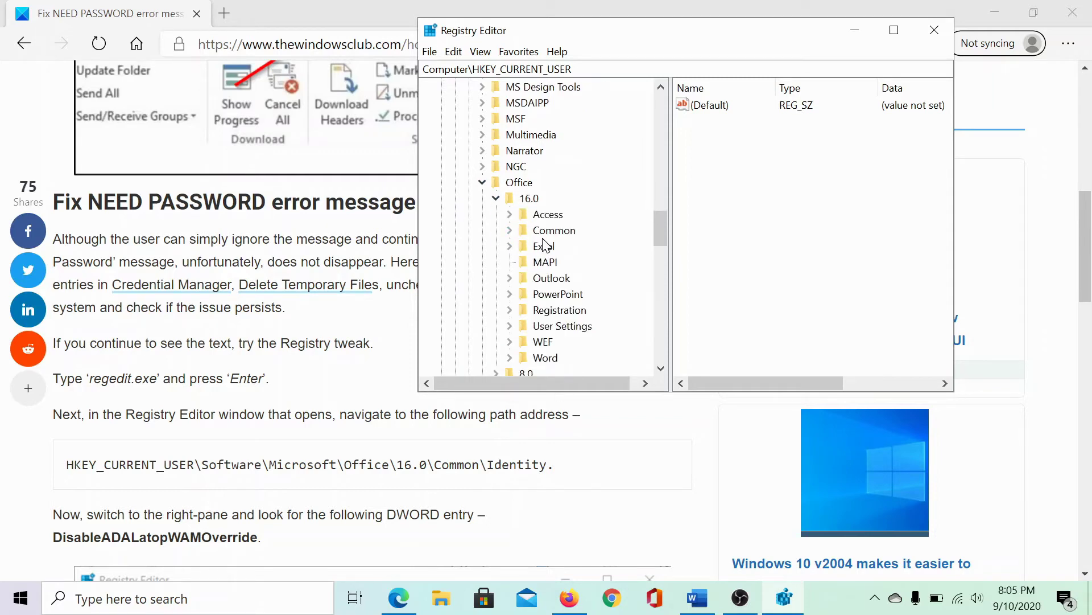
left_click(510, 231)
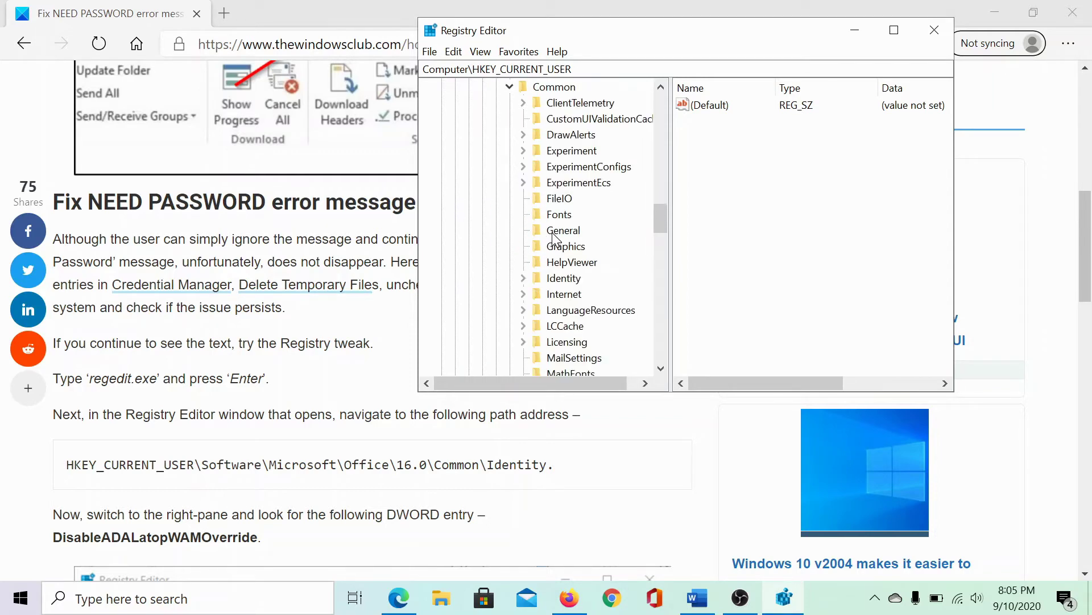
left_click(524, 278)
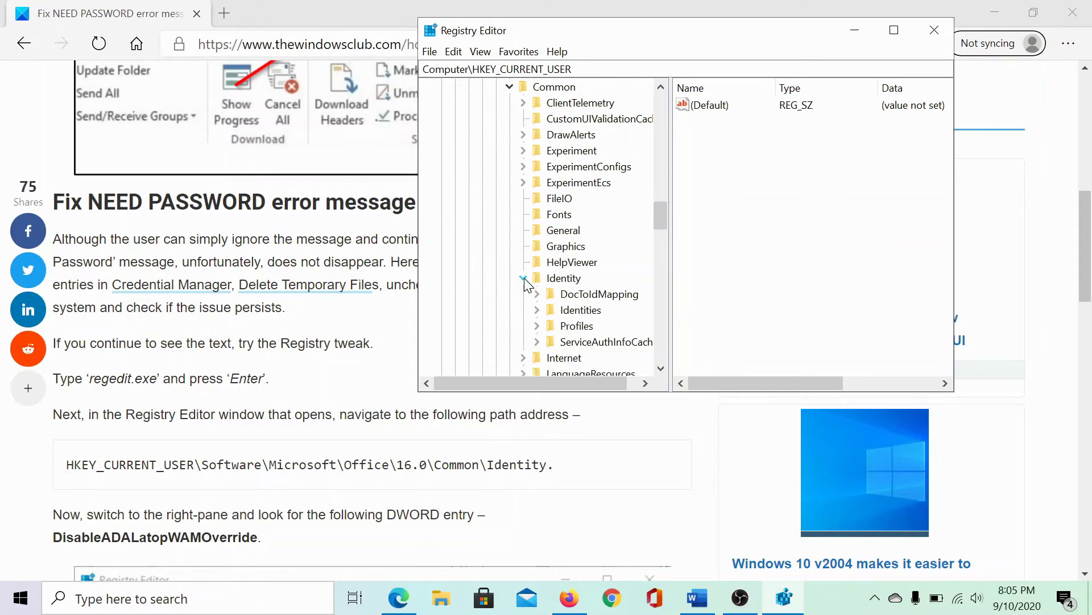
left_click(568, 281)
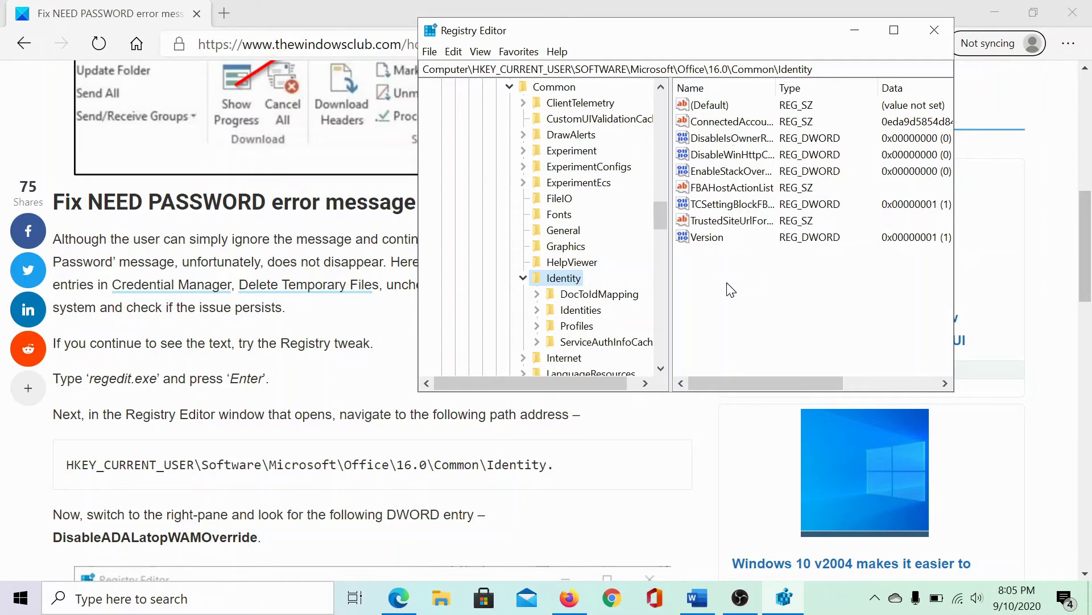
- Copy 'DisableADALatopWAMOverride' from the article and switch back to Registry Editor
double_click(172, 536)
key("ctrl+c")
right_click(171, 536)
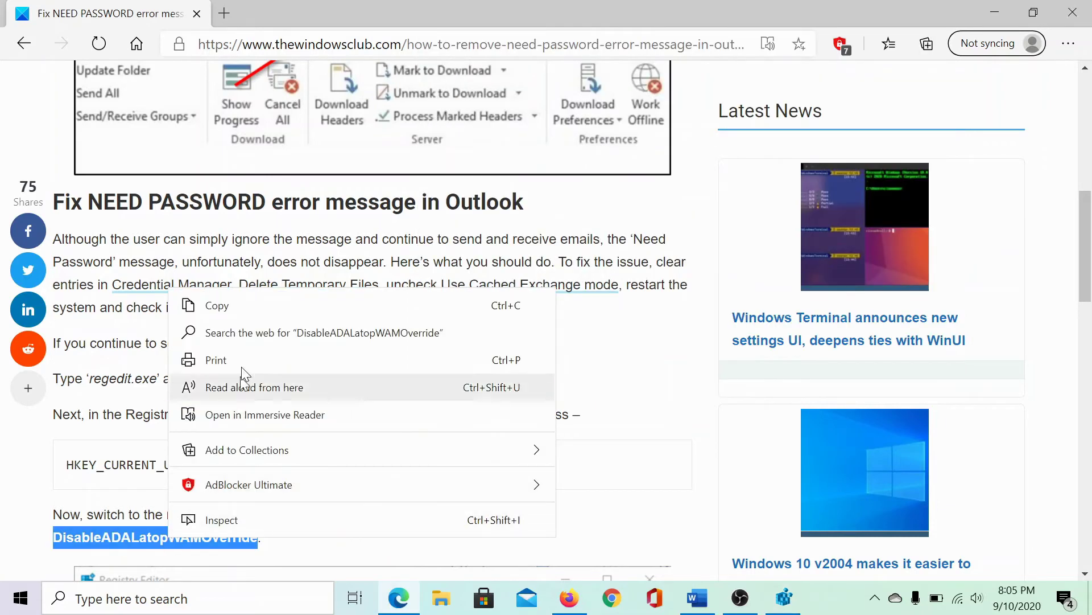
left_click(245, 314)
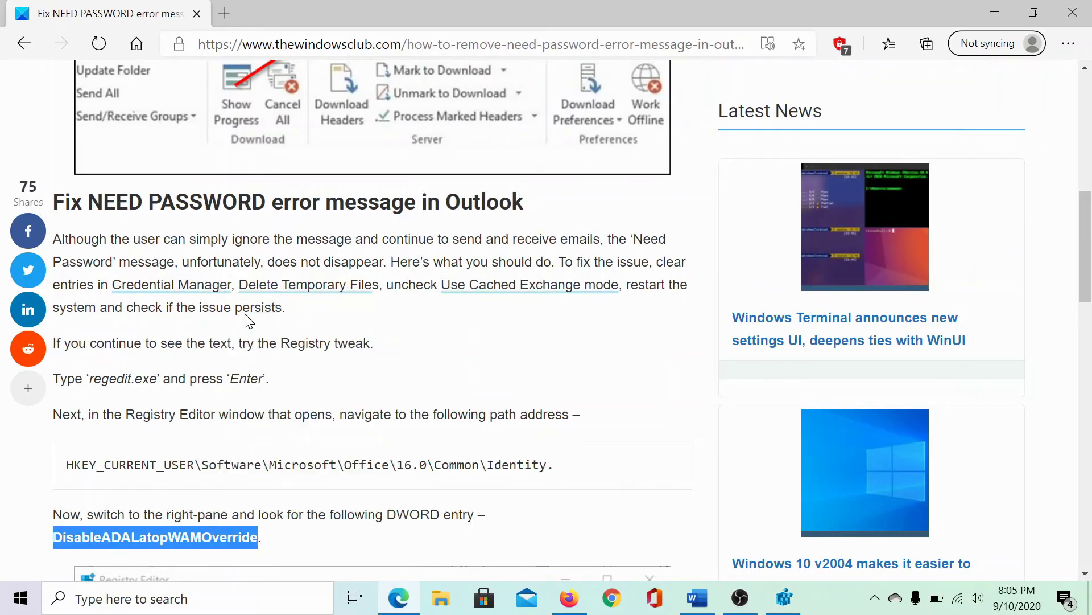
left_click(784, 597)
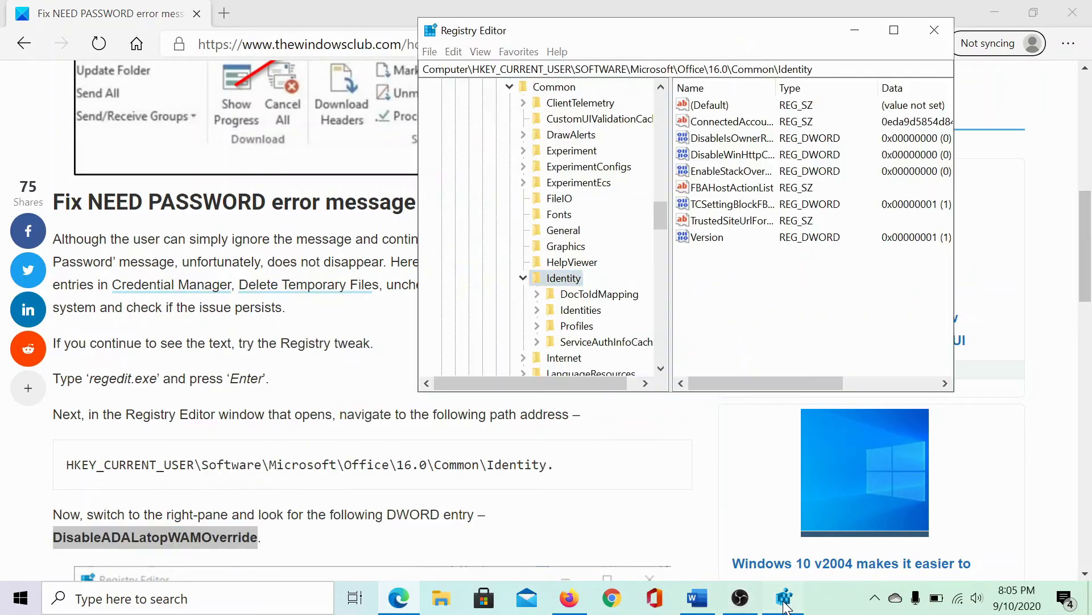
- Create a DWORD (32-bit) value under Identity named 'DisableADALatopWAMOverride' from the clipboard
right_click(568, 283)
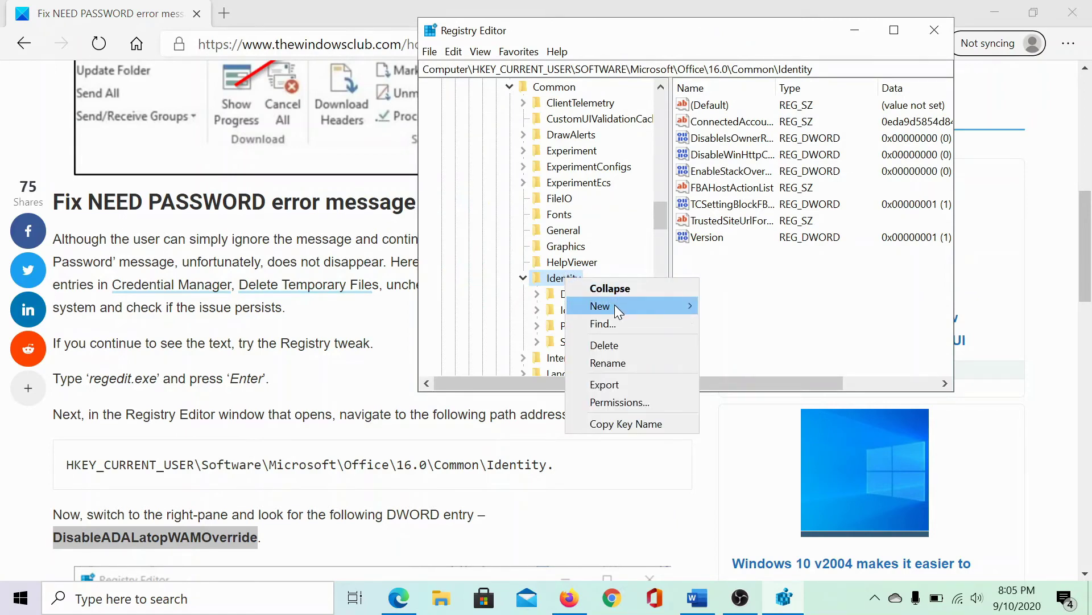
mouse_move(600, 305)
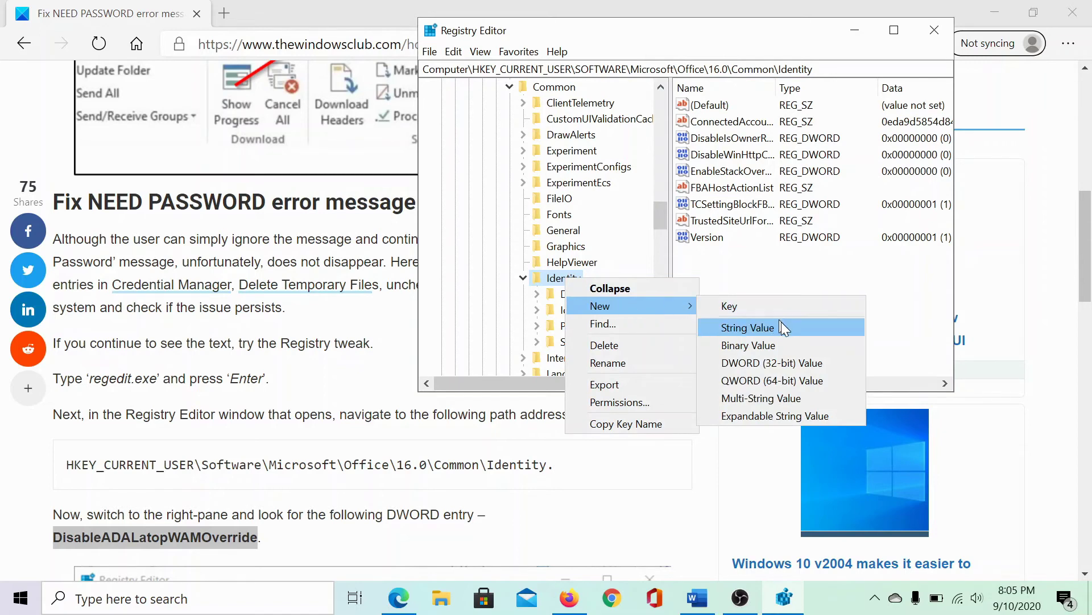
left_click(787, 366)
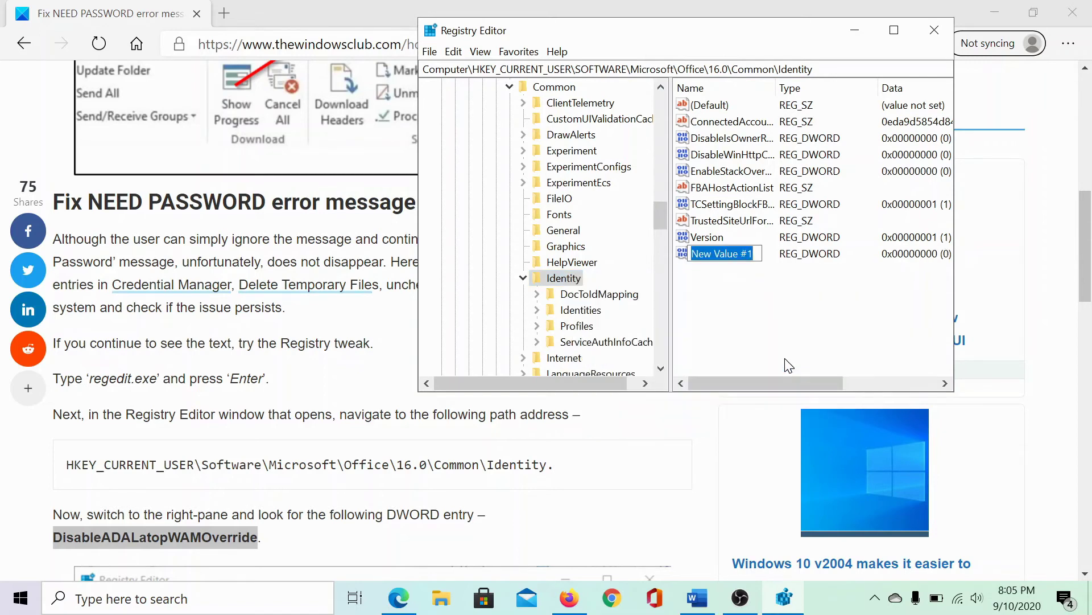
key("ctrl+v")
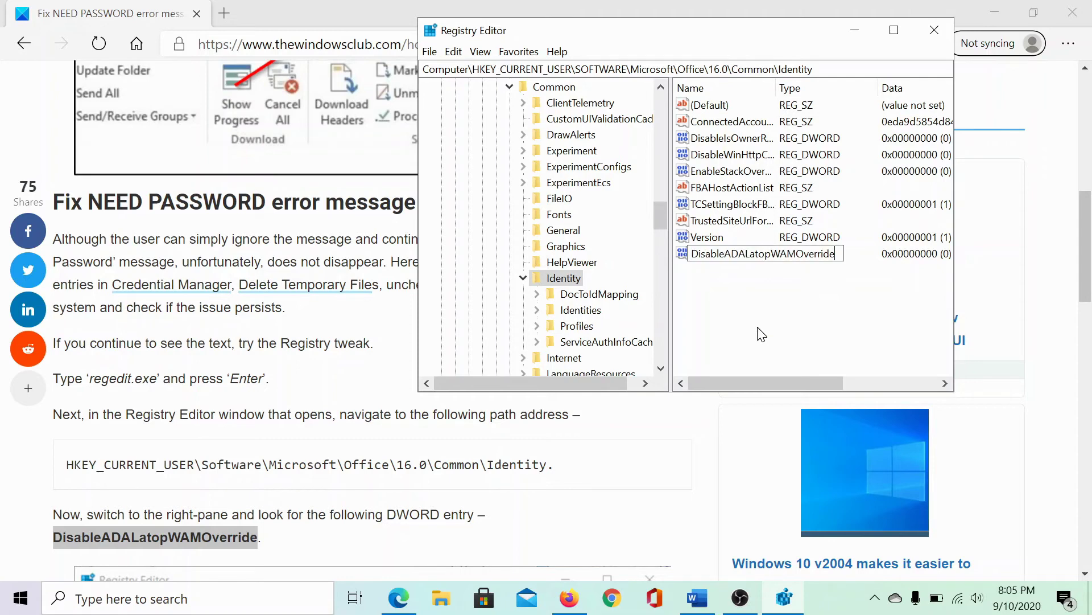
key("Return")
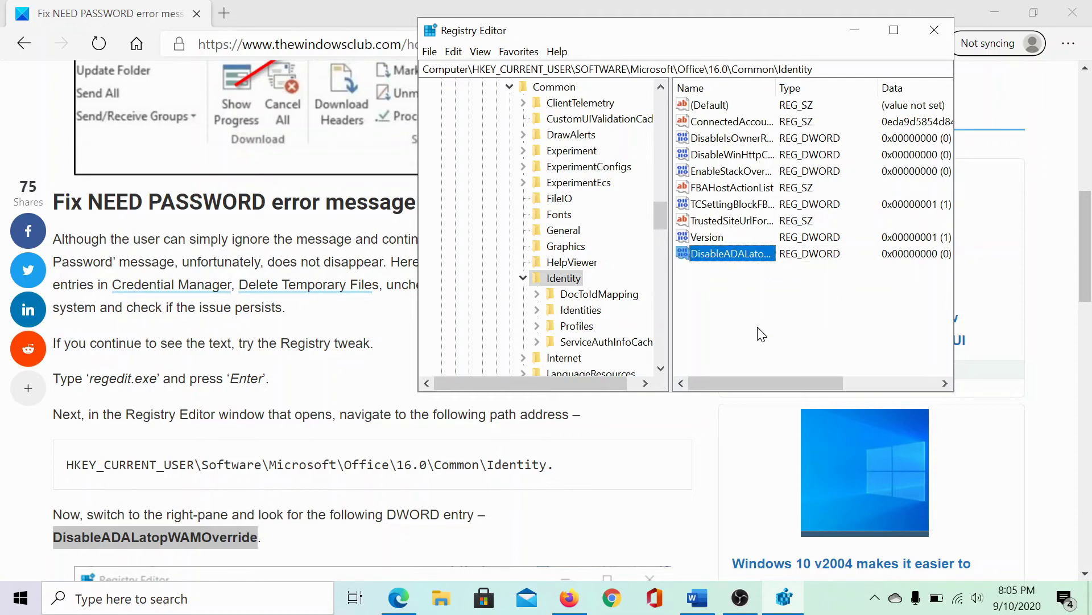
- Change DisableADALatopWAMOverride's value data to 1
double_click(736, 258)
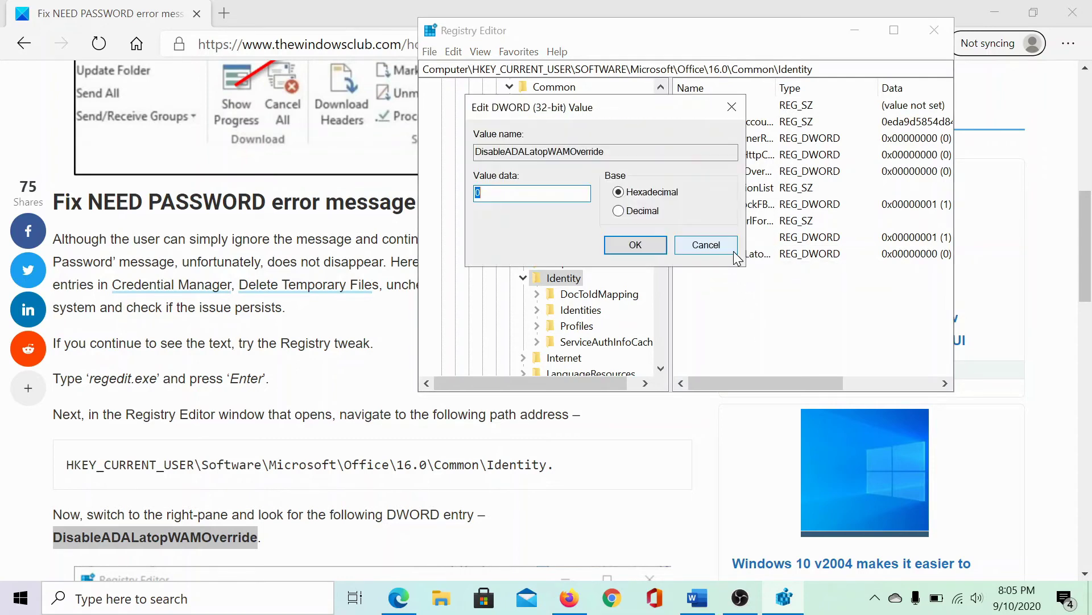
scroll(465, 491, "down", 1)
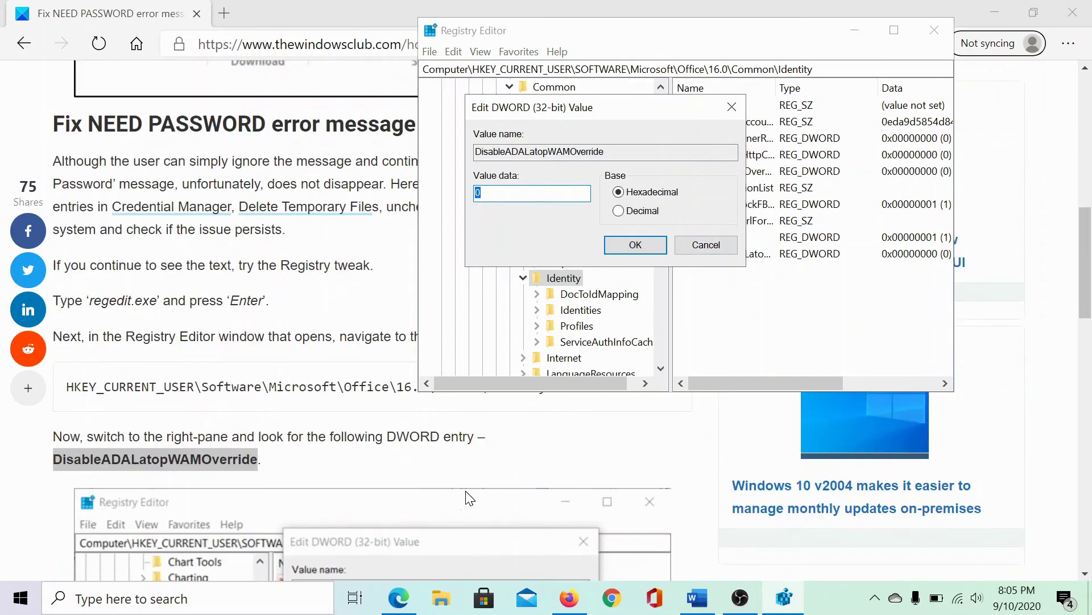
scroll(465, 490, "down", 2)
scroll(465, 491, "down", 2)
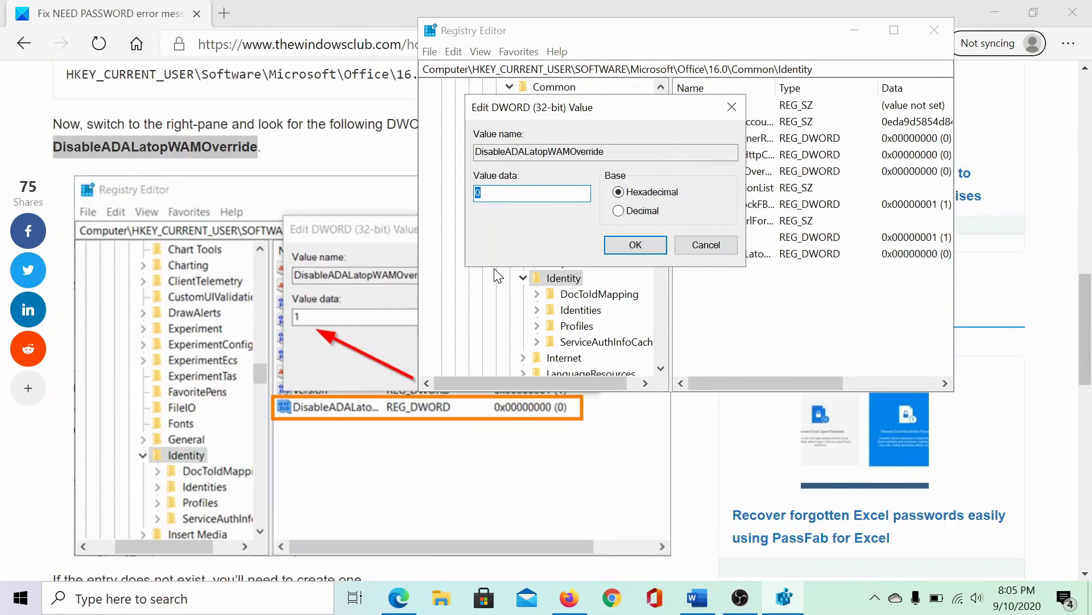
type("1")
left_click(636, 245)
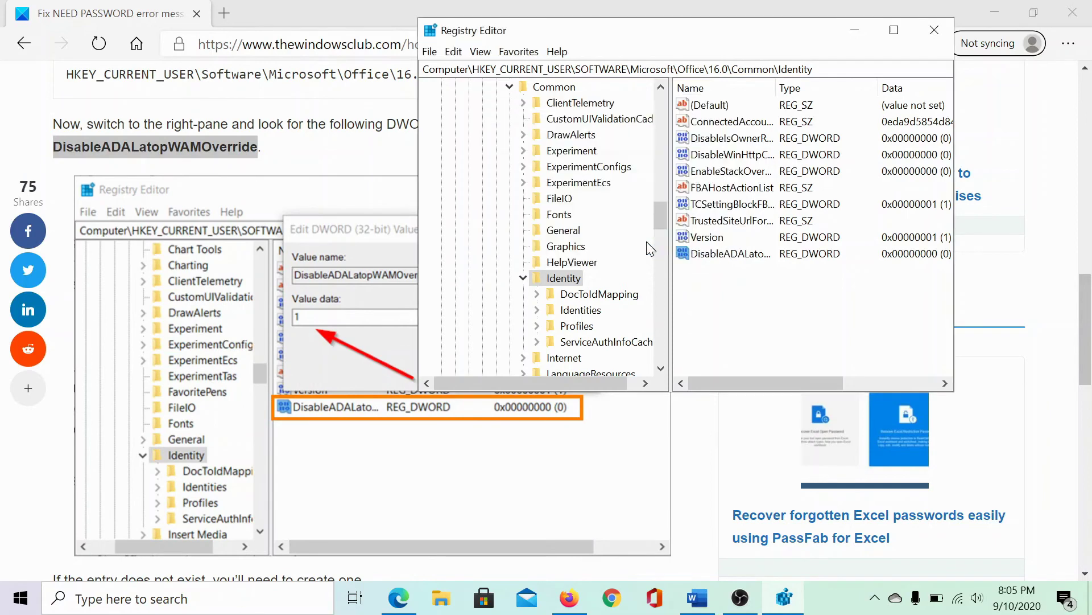
left_click(747, 332)
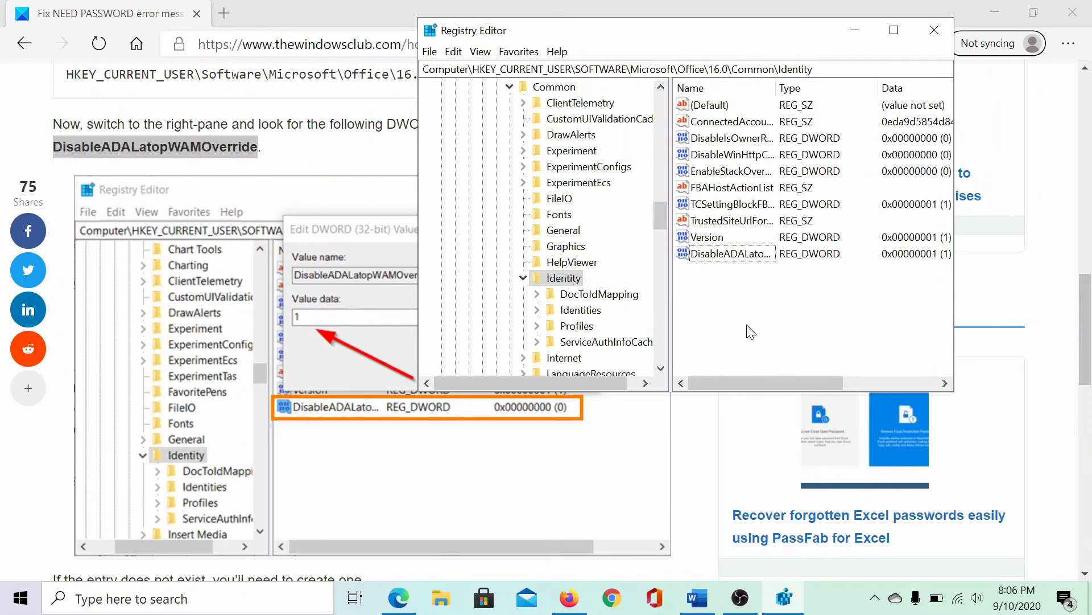